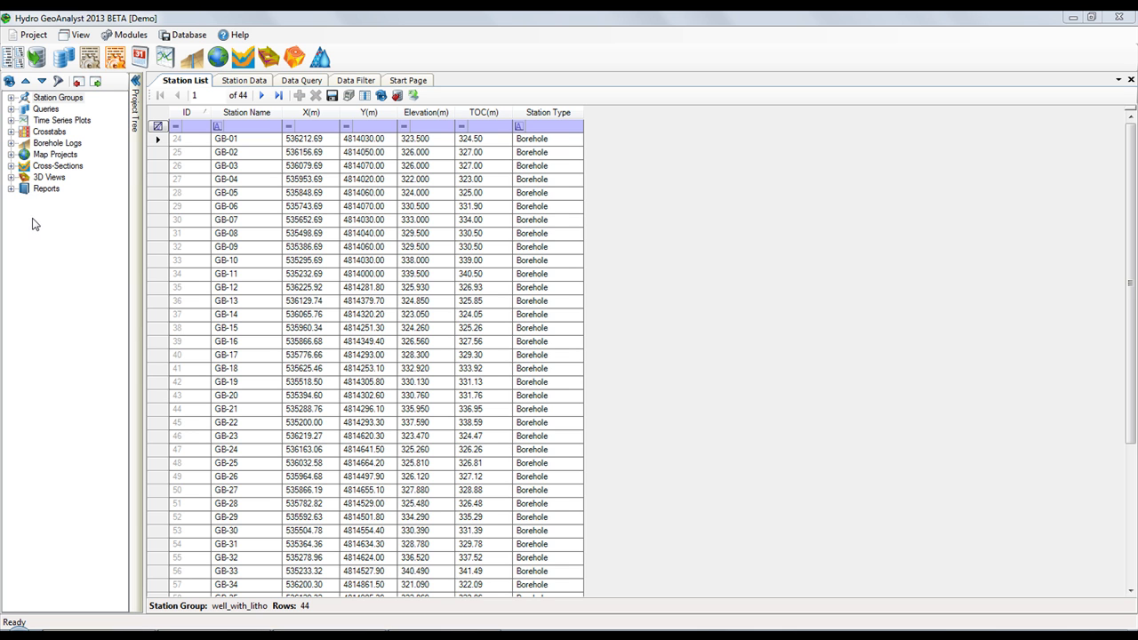
Expand the saved queries and run max_btex_concentration to list its 38 station rows.
{"action": "left_click", "coordinate": [11, 109]}
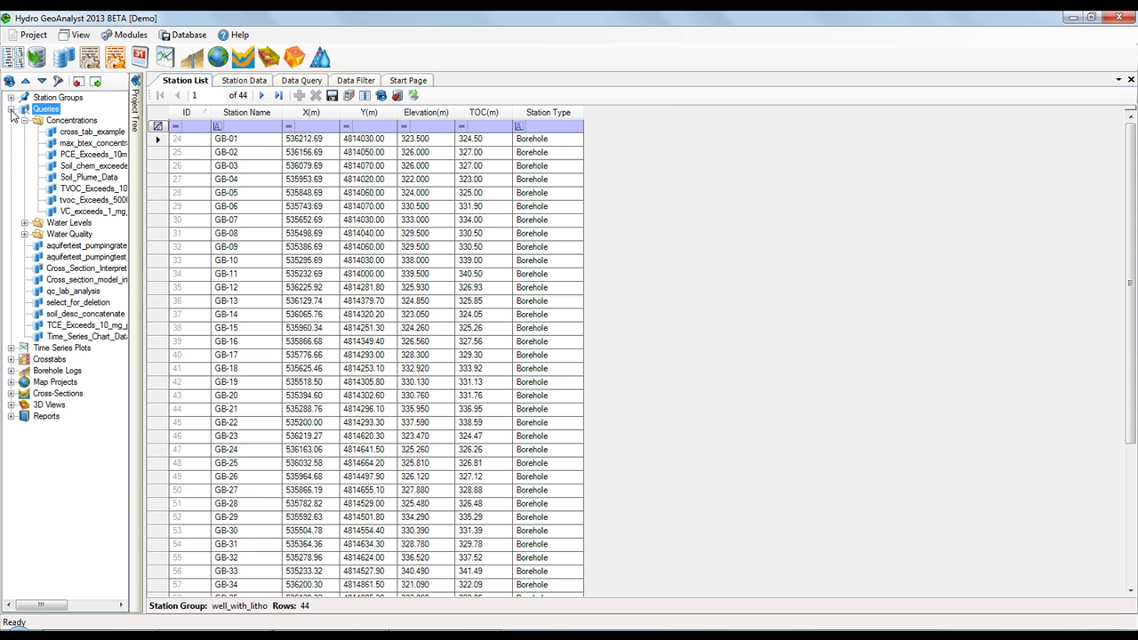
{"action": "double_click", "coordinate": [79, 143]}
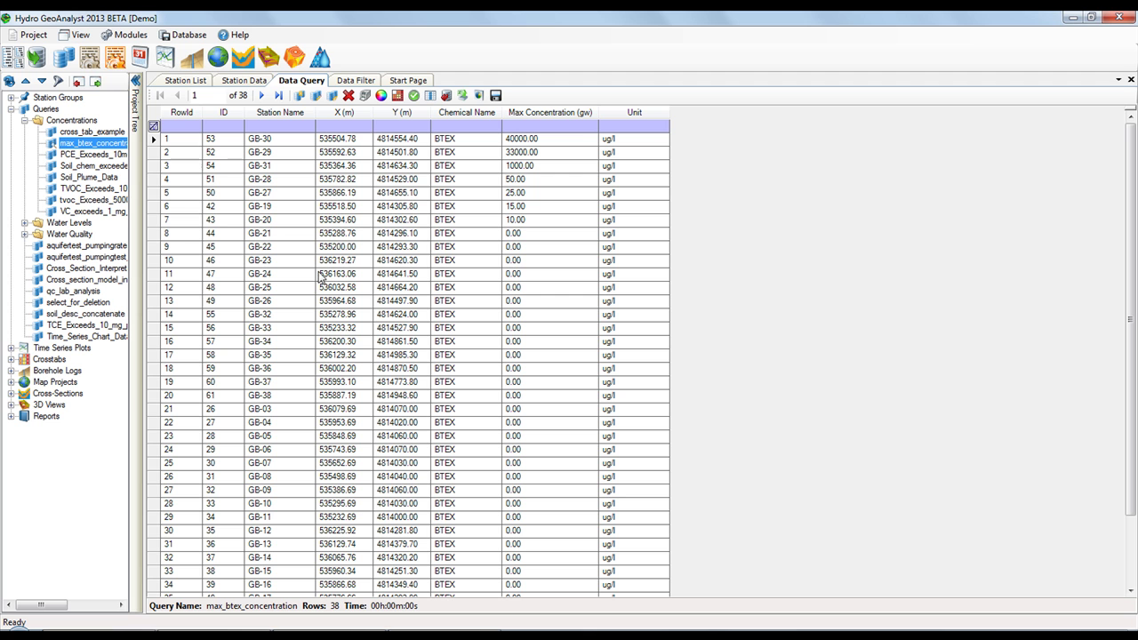
Export the results to Excel with Appendix Template.xlsx, producing 'Appendix A: max_btex_concentration'.
{"action": "left_click", "coordinate": [462, 97]}
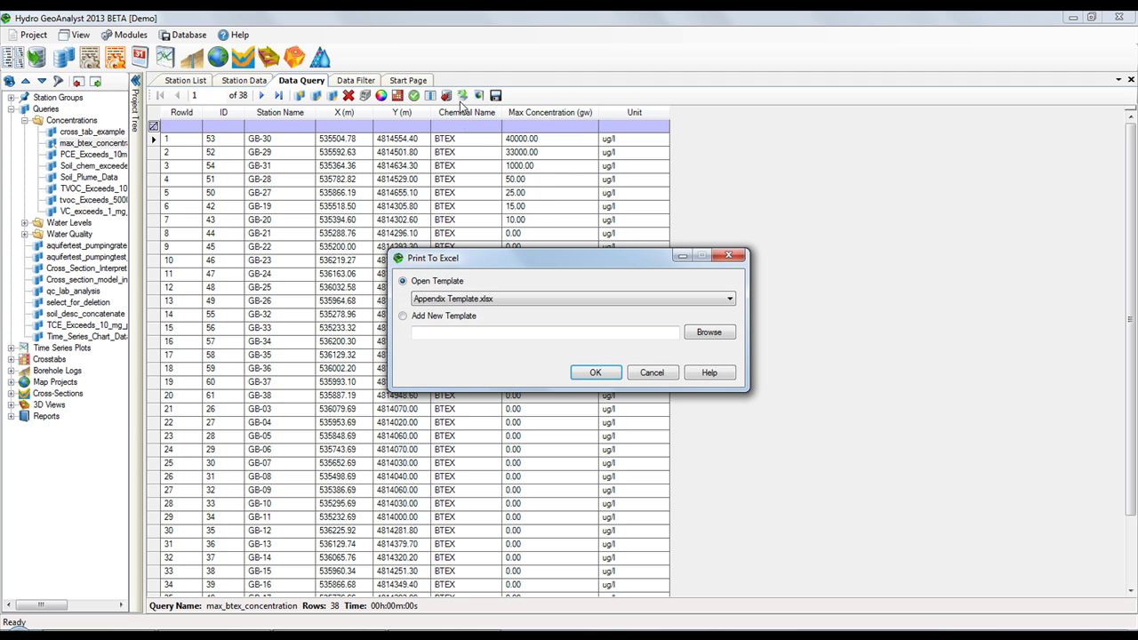
{"action": "left_click", "coordinate": [521, 299]}
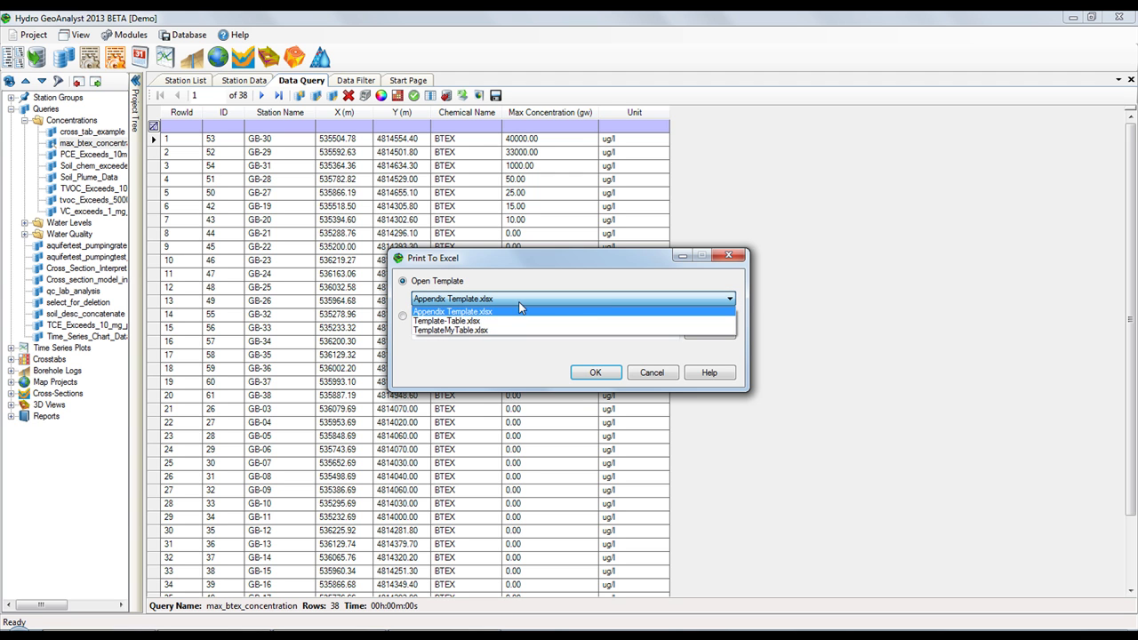
{"action": "left_click", "coordinate": [511, 312]}
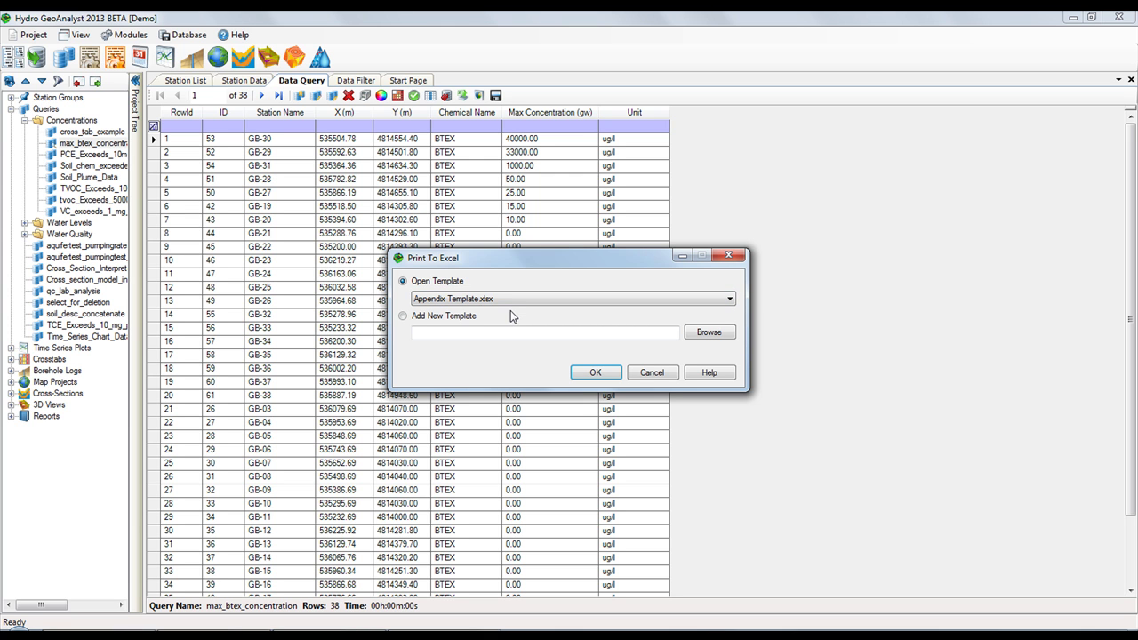
{"action": "left_click", "coordinate": [595, 372]}
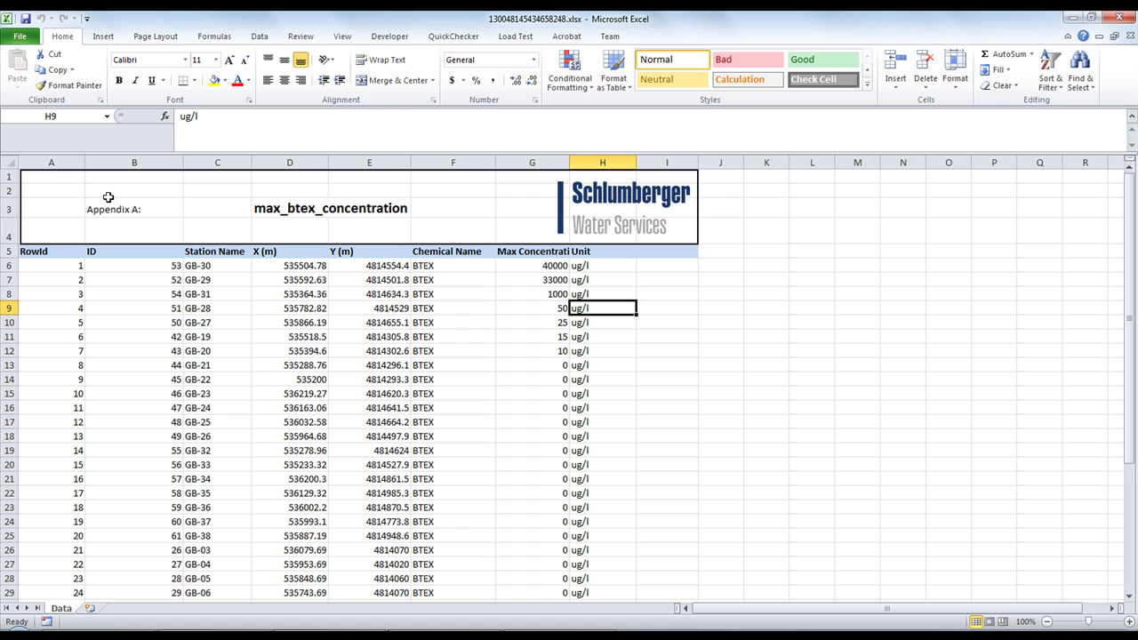
Scroll through the exported BTEX rows on the Appendix A Data sheet.
{"action": "left_click", "coordinate": [478, 282]}
{"action": "scroll", "coordinate": [489, 359], "scroll_direction": "down", "scroll_amount": 8}
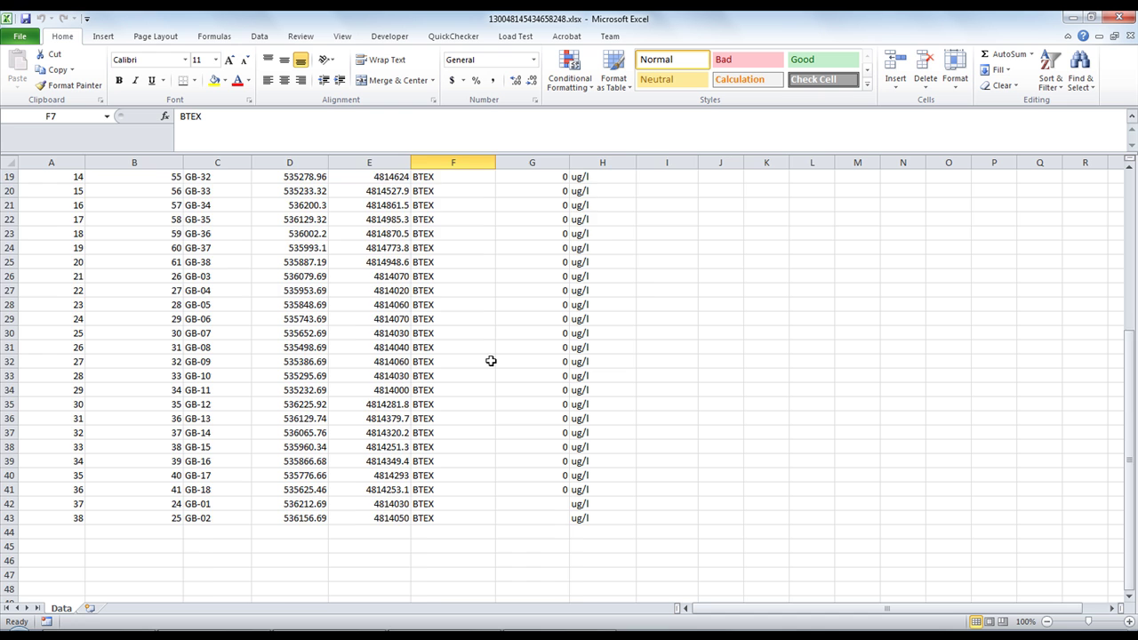
{"action": "scroll", "coordinate": [491, 360], "scroll_direction": "up", "scroll_amount": 8}
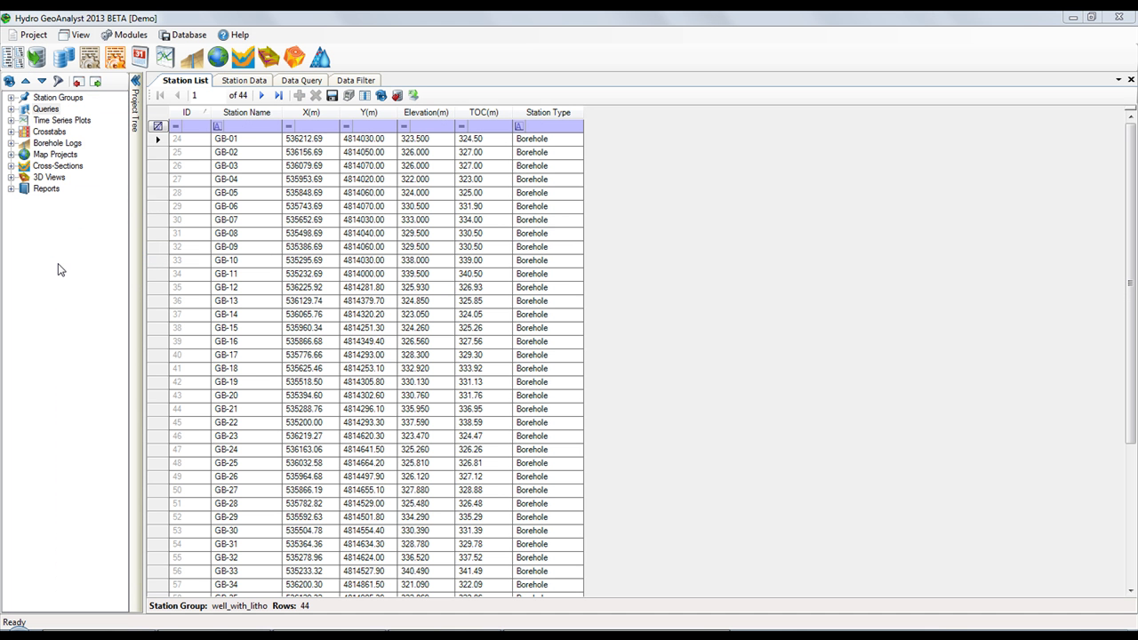
Run the water_levels query and start an Excel chart using Figure 5 Chart.xlsx.
{"action": "left_click", "coordinate": [11, 109]}
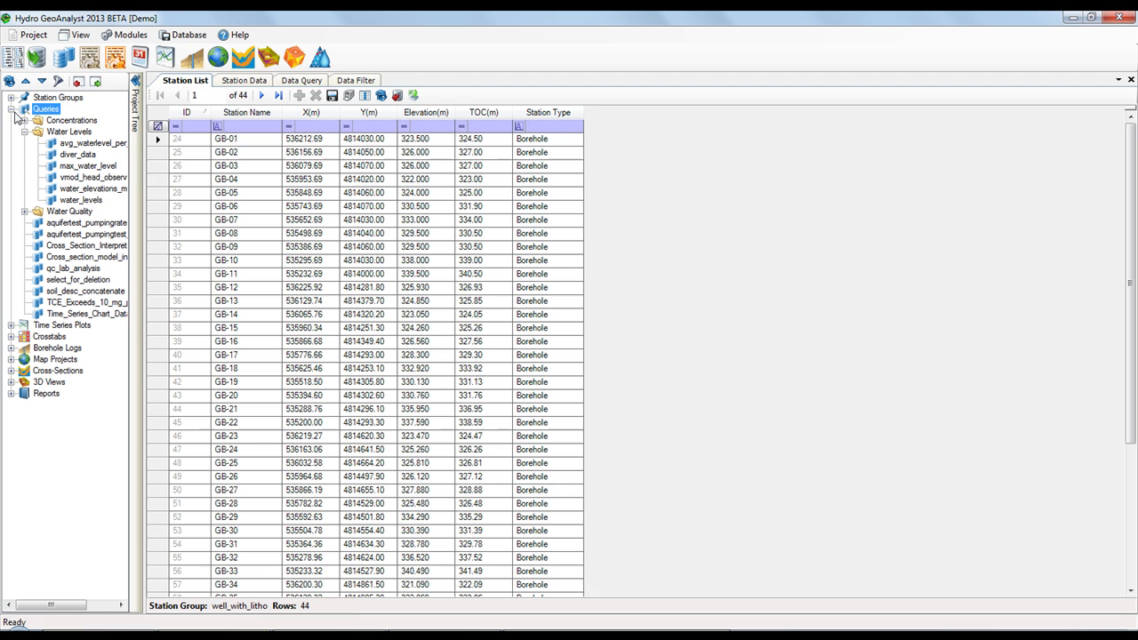
{"action": "double_click", "coordinate": [96, 201]}
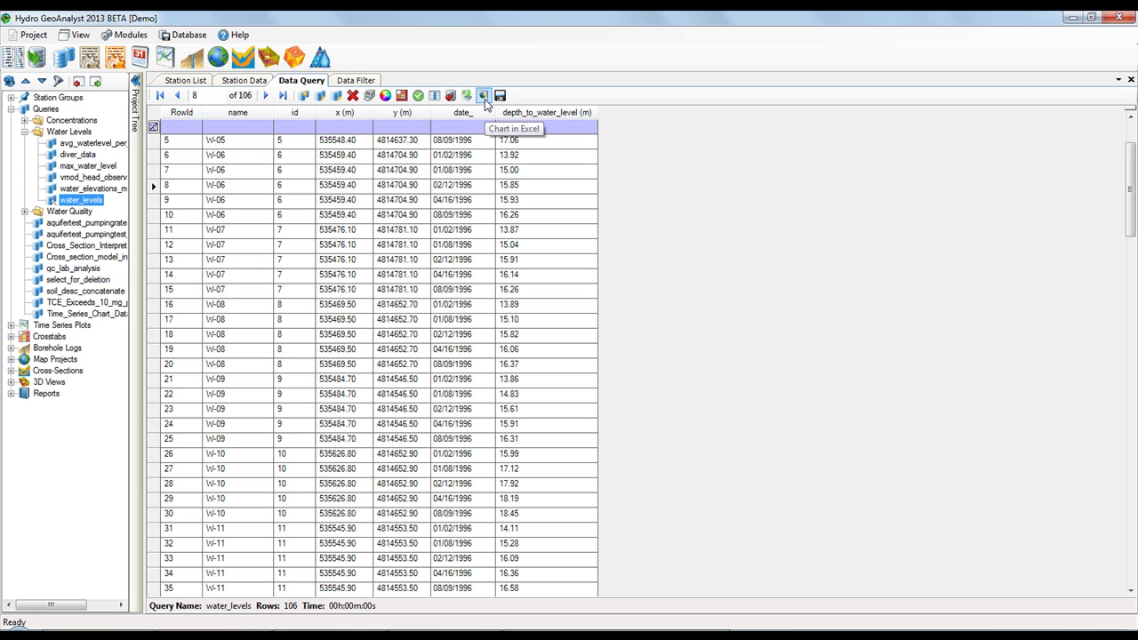
{"action": "left_click", "coordinate": [484, 96]}
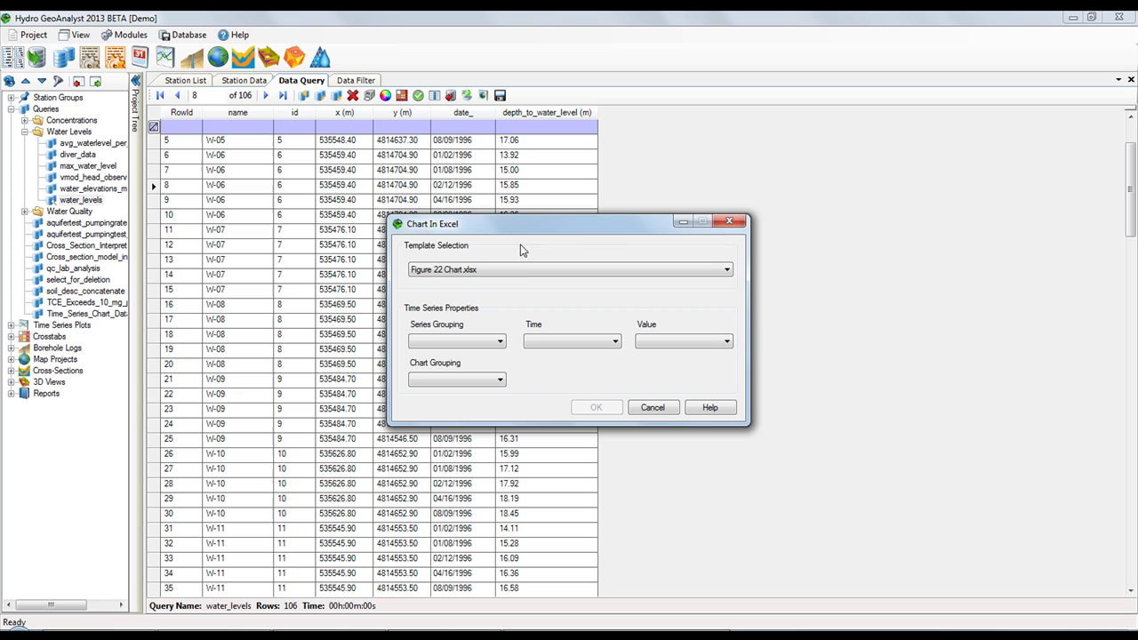
{"action": "left_click", "coordinate": [522, 272]}
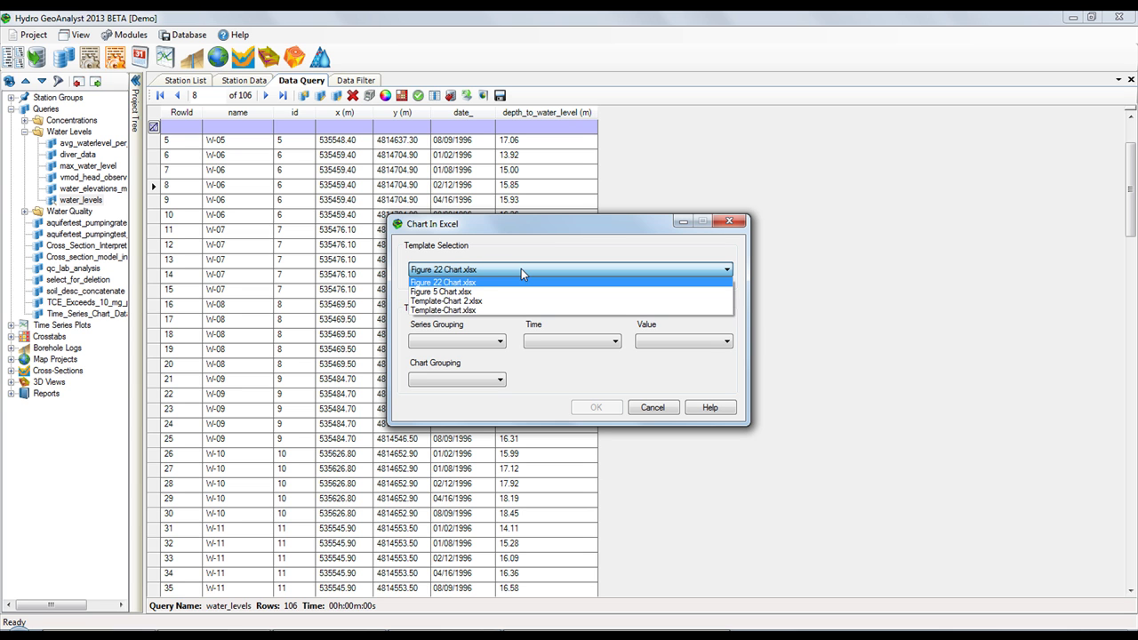
{"action": "left_click", "coordinate": [465, 293]}
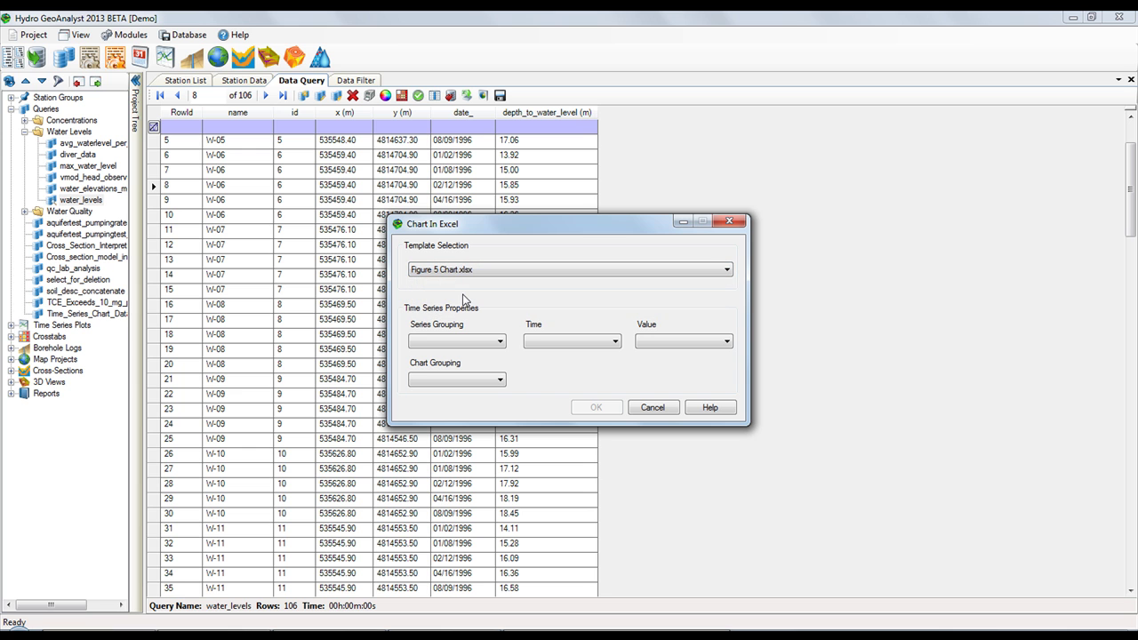
Group series by name, plot depth_to_water_level (m) over date_, and create the chart.
{"action": "left_click", "coordinate": [500, 346]}
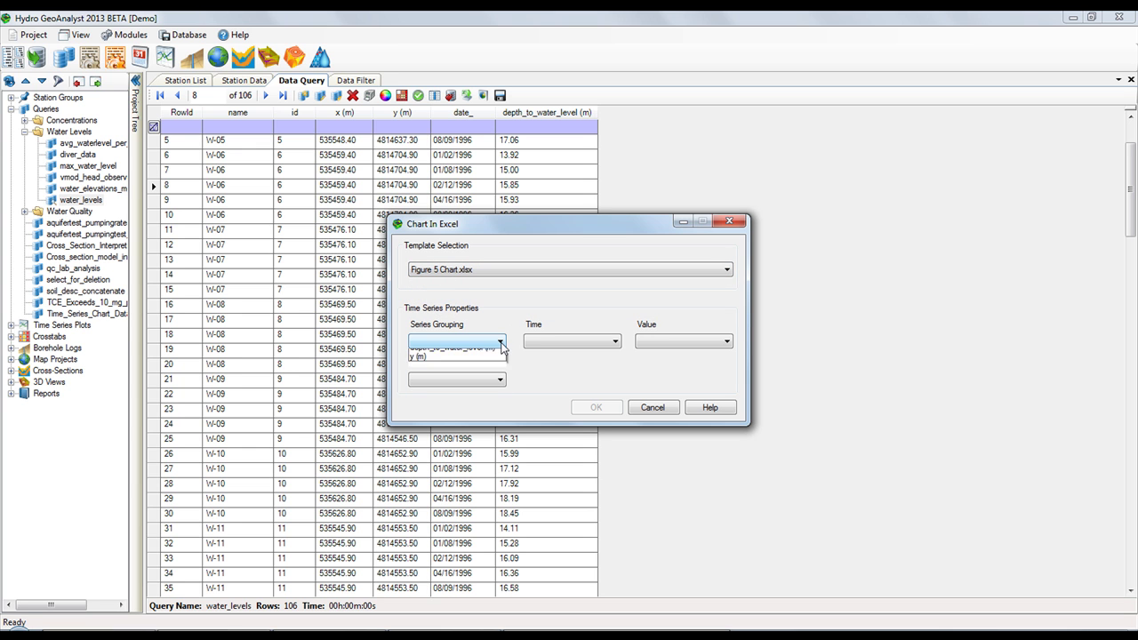
{"action": "left_click", "coordinate": [426, 364]}
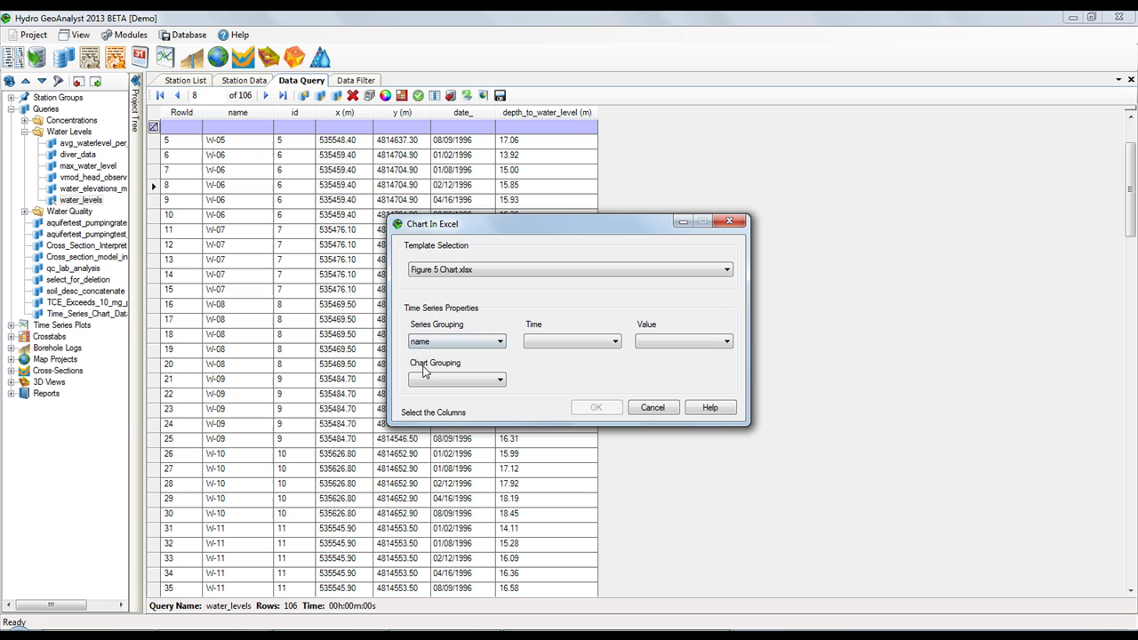
{"action": "left_click", "coordinate": [614, 343]}
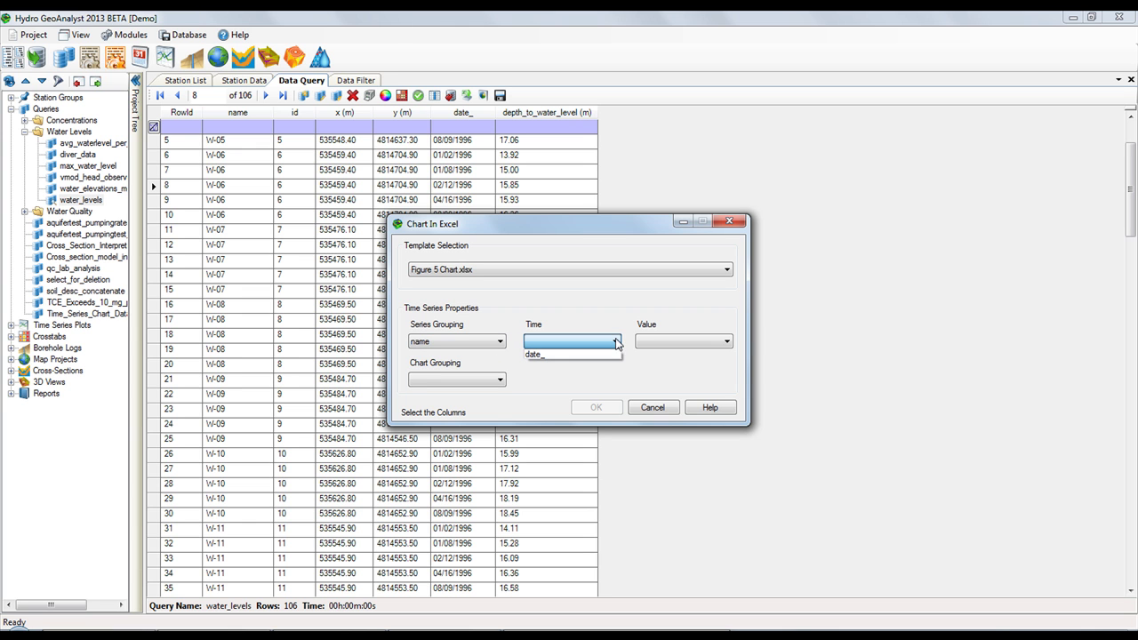
{"action": "left_click", "coordinate": [613, 353]}
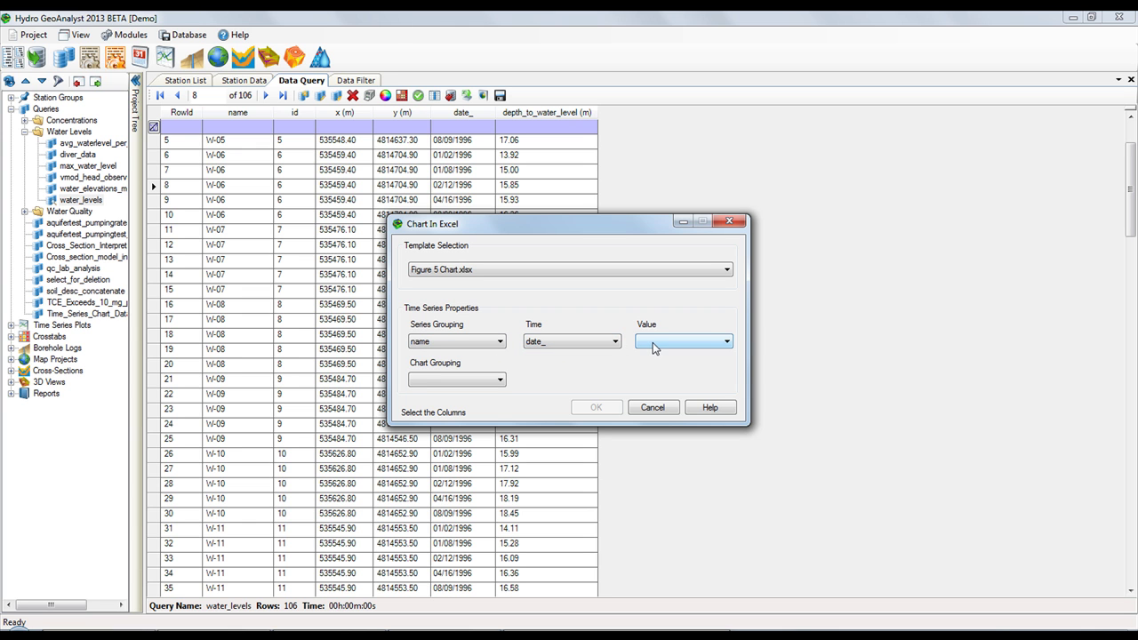
{"action": "left_click", "coordinate": [655, 347]}
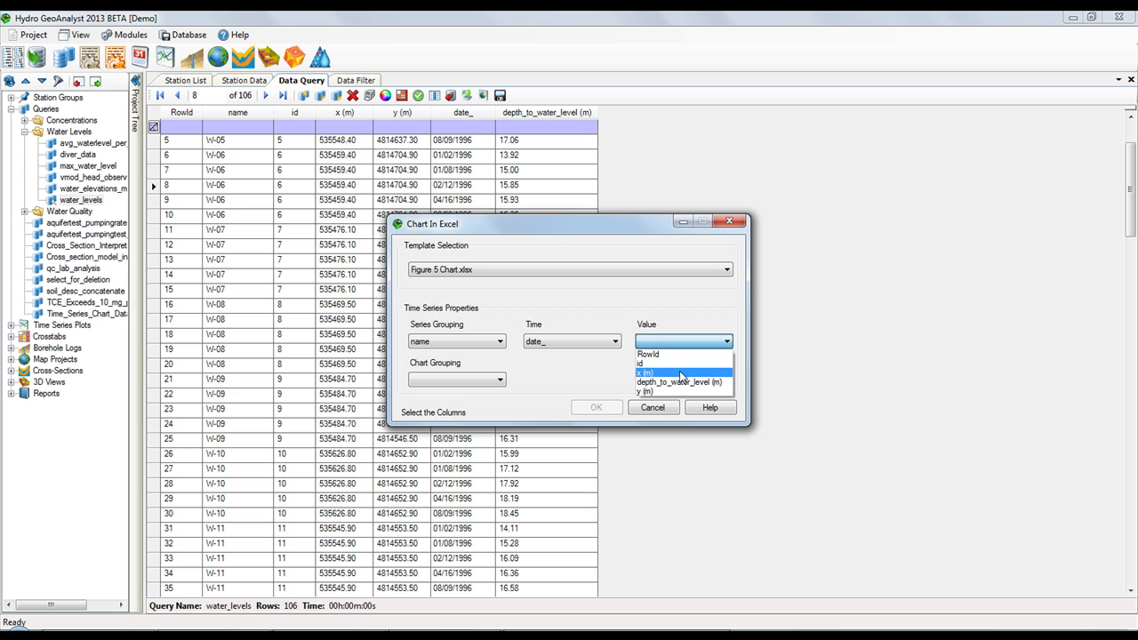
{"action": "left_click", "coordinate": [684, 382]}
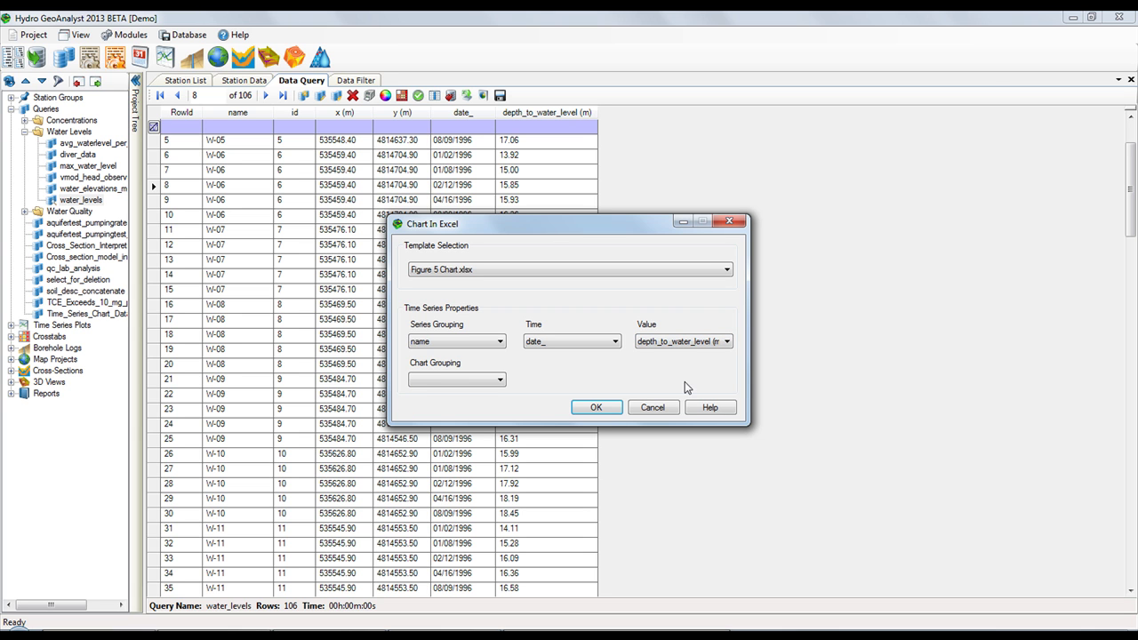
{"action": "left_click", "coordinate": [596, 407]}
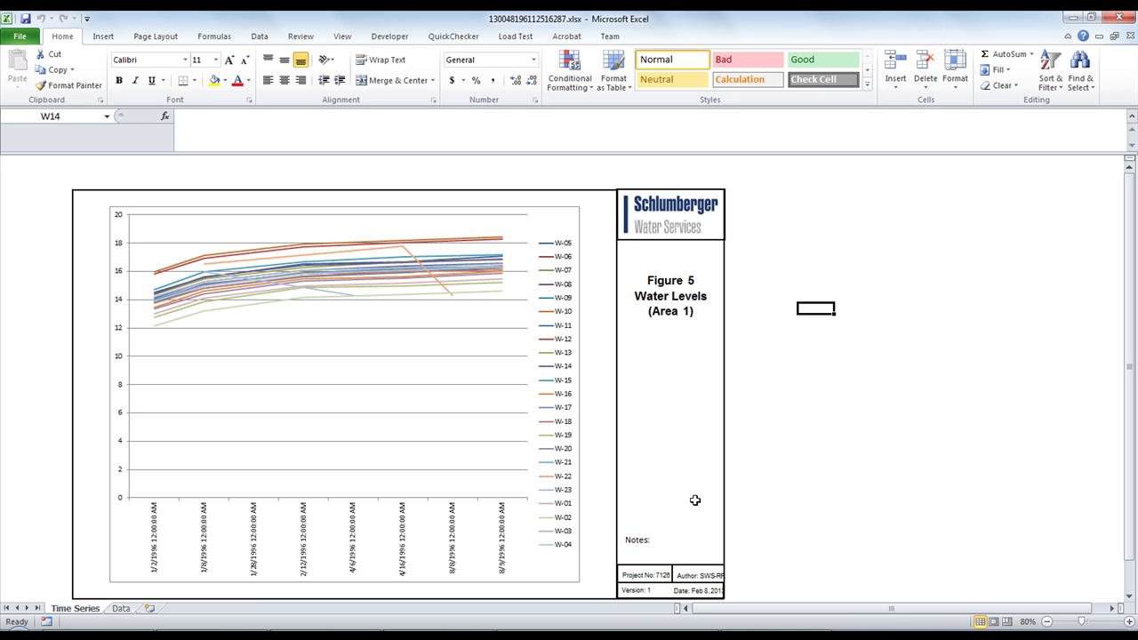
Check the chart's Data sheet, then return to the Time Series chart sheet.
{"action": "left_click", "coordinate": [129, 610]}
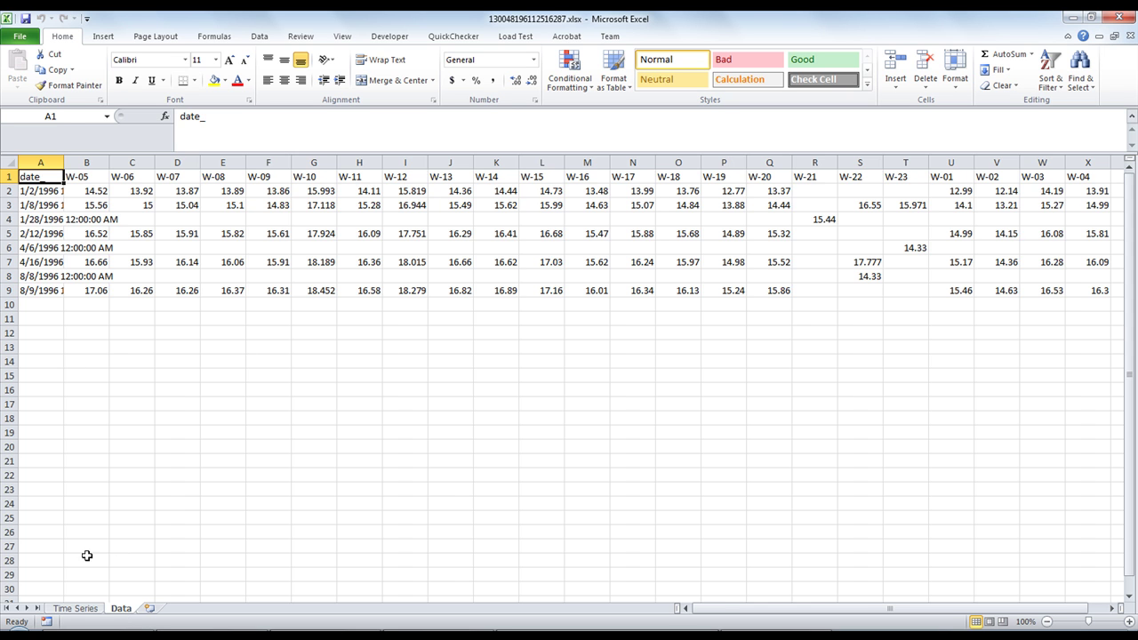
{"action": "left_click", "coordinate": [84, 611]}
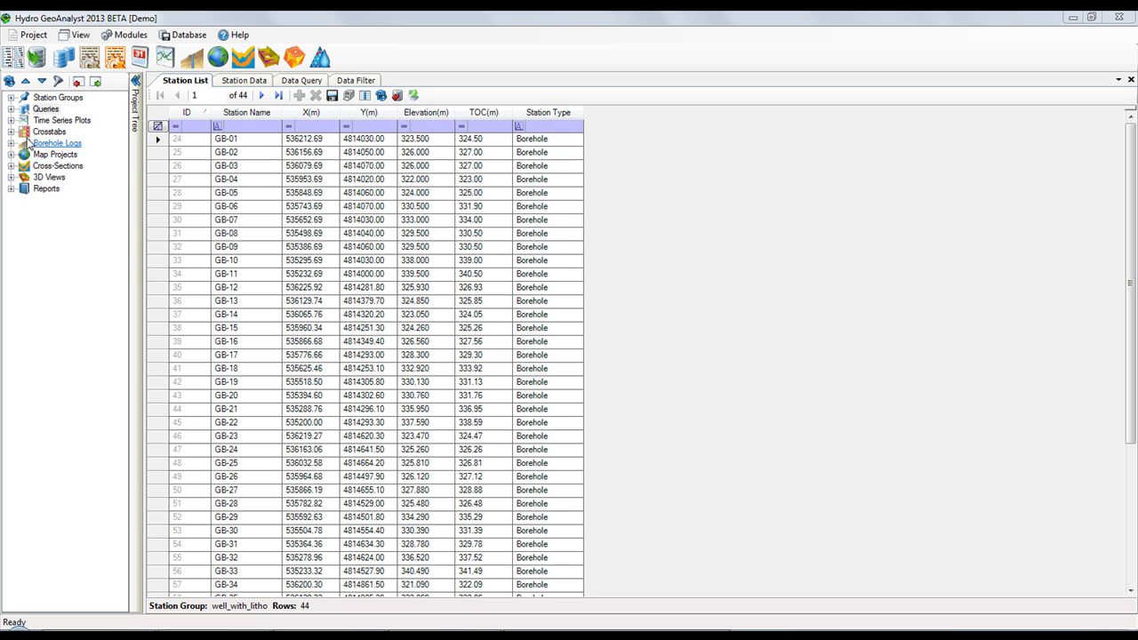
Open the cross_tab_example query results and start an Excel chart with Figure 22 Chart.xlsx.
{"action": "left_click", "coordinate": [11, 109]}
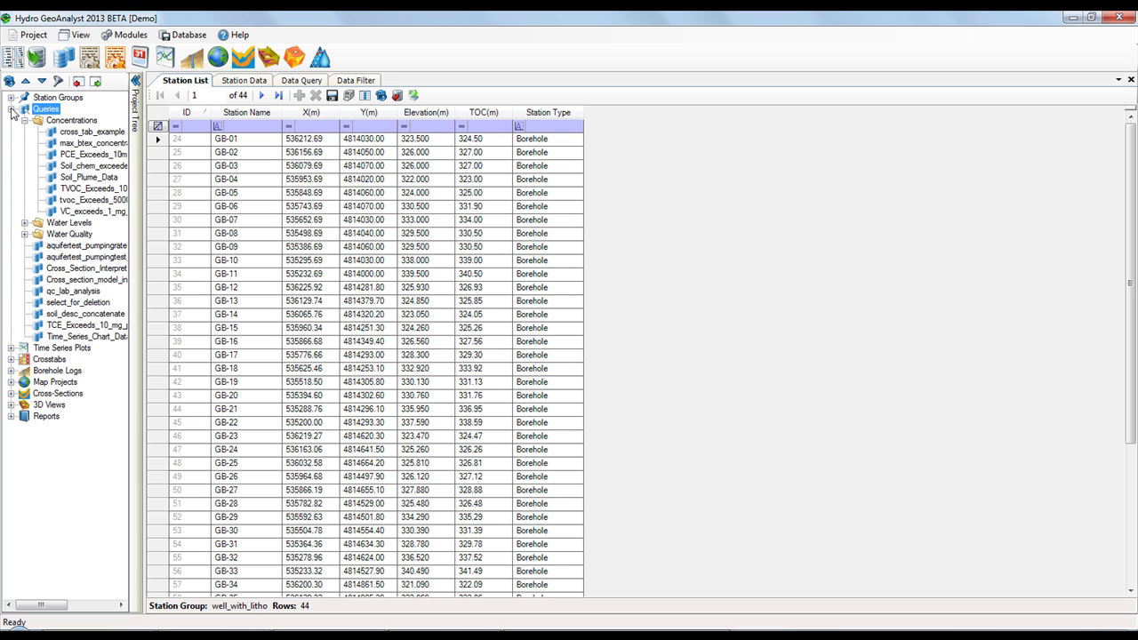
{"action": "left_click", "coordinate": [87, 133]}
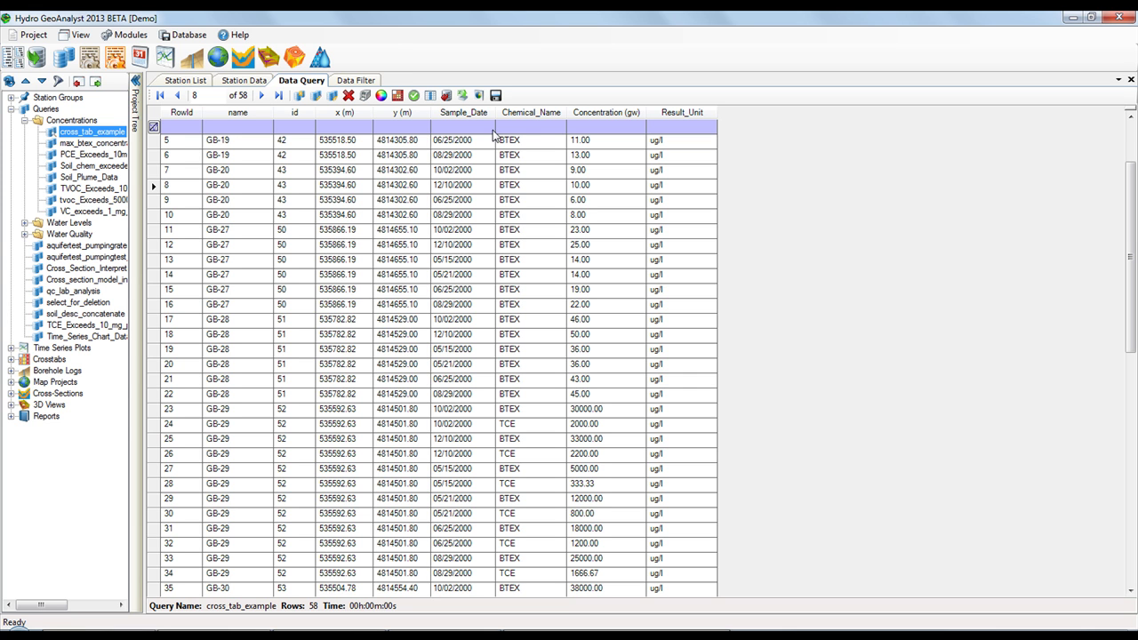
{"action": "left_click", "coordinate": [478, 96]}
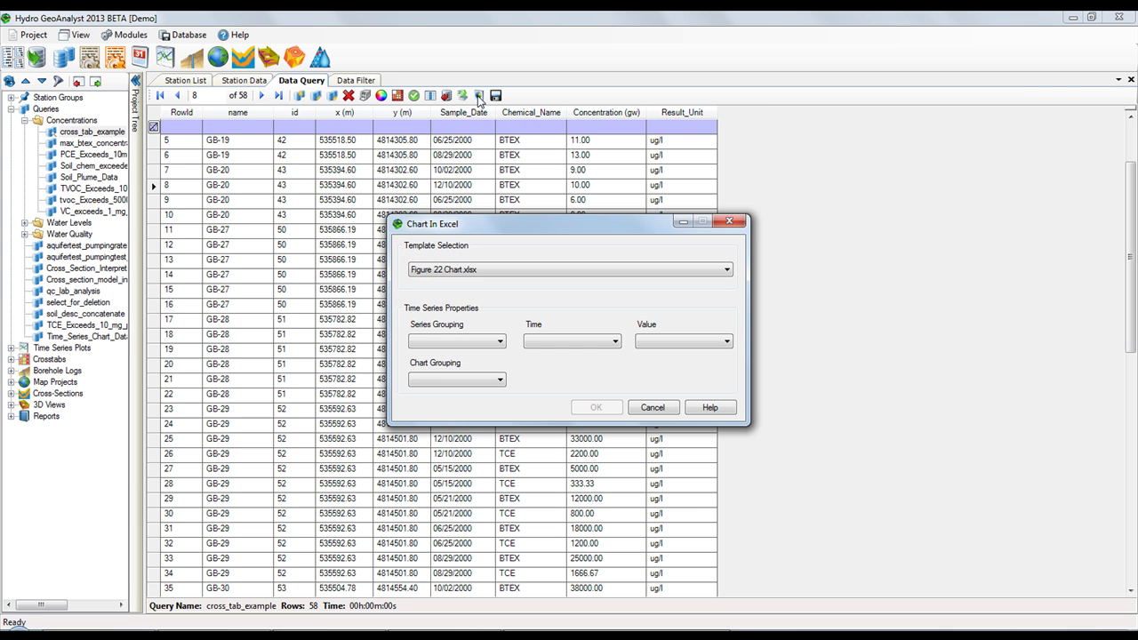
{"action": "left_click", "coordinate": [489, 273]}
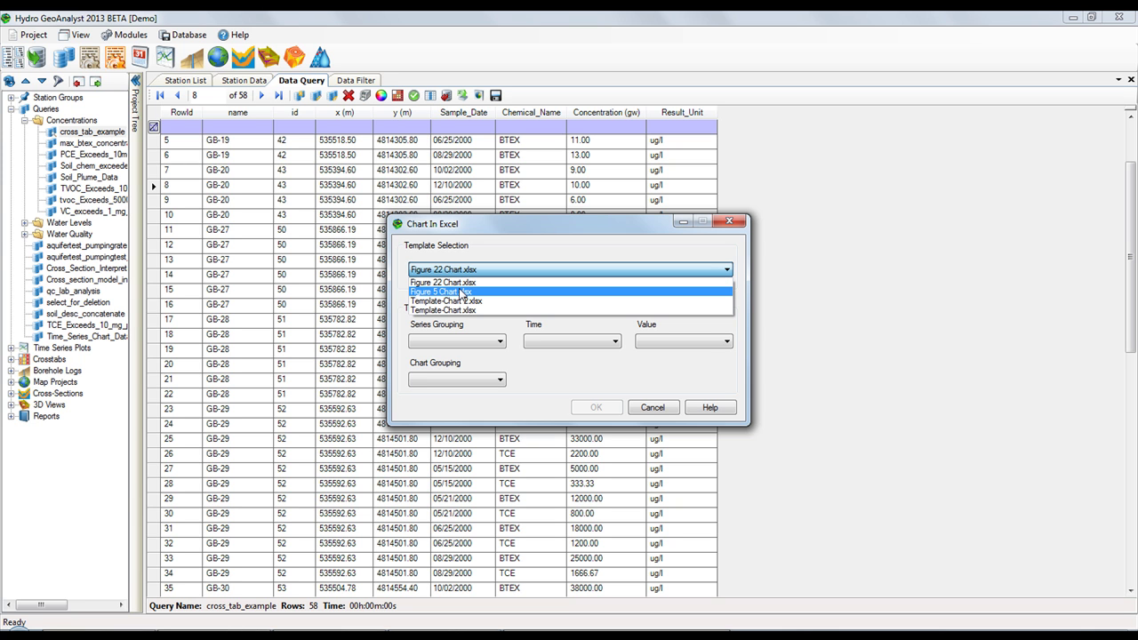
{"action": "left_click", "coordinate": [462, 283]}
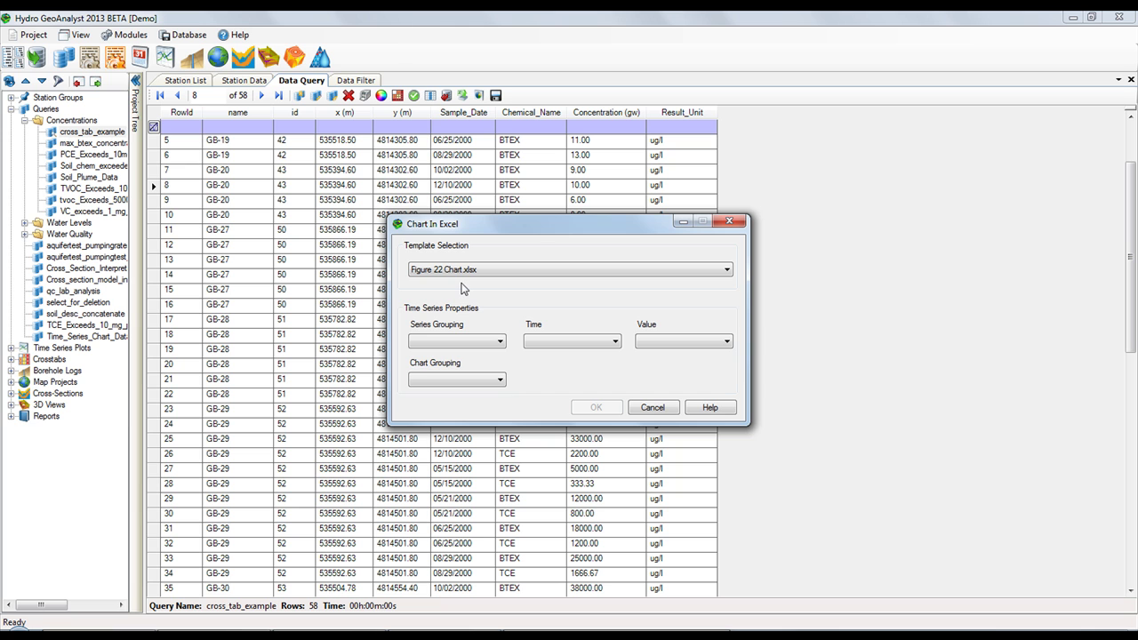
Set series by name, time Sample_Date, value Concentration (gw), and separate charts per Chemical_Name.
{"action": "left_click", "coordinate": [486, 345]}
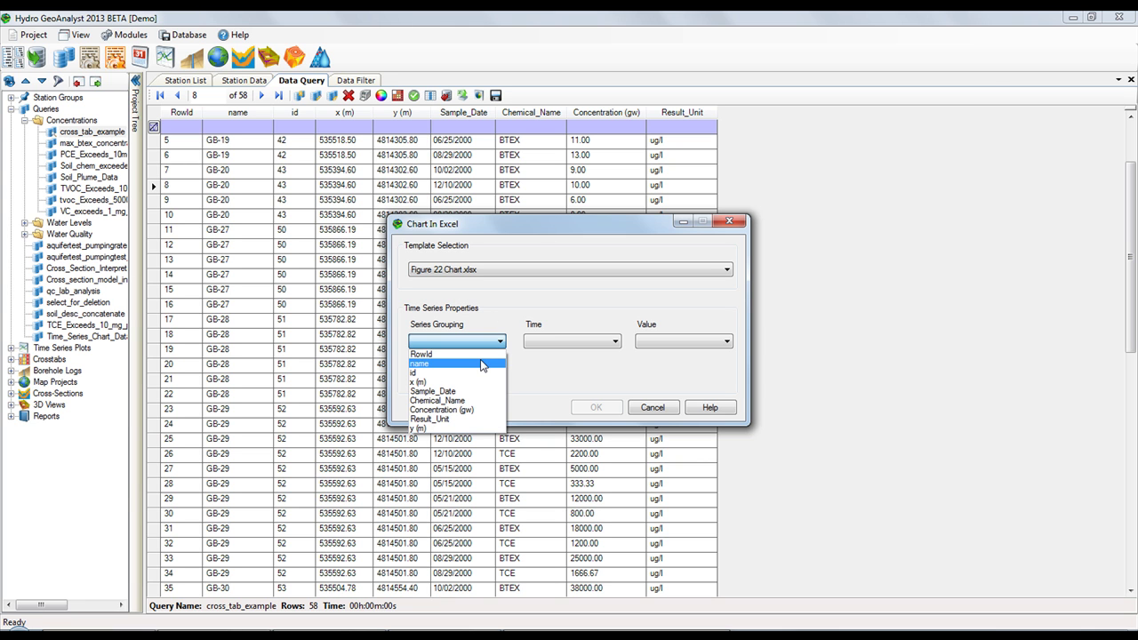
{"action": "left_click", "coordinate": [425, 364]}
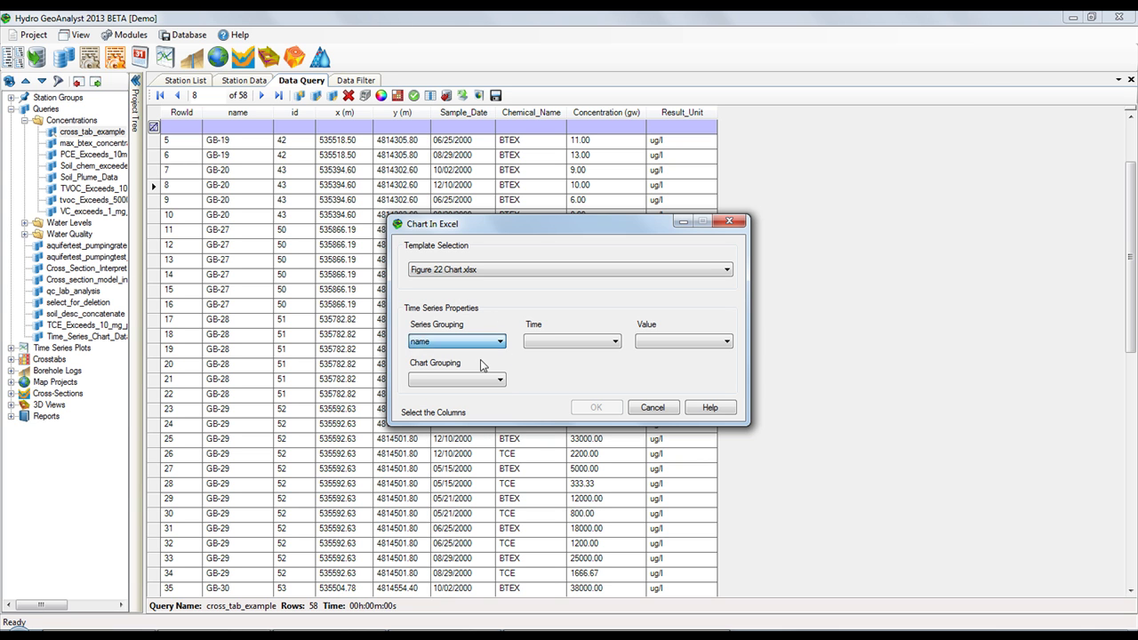
{"action": "left_click", "coordinate": [587, 344]}
{"action": "left_click", "coordinate": [587, 355]}
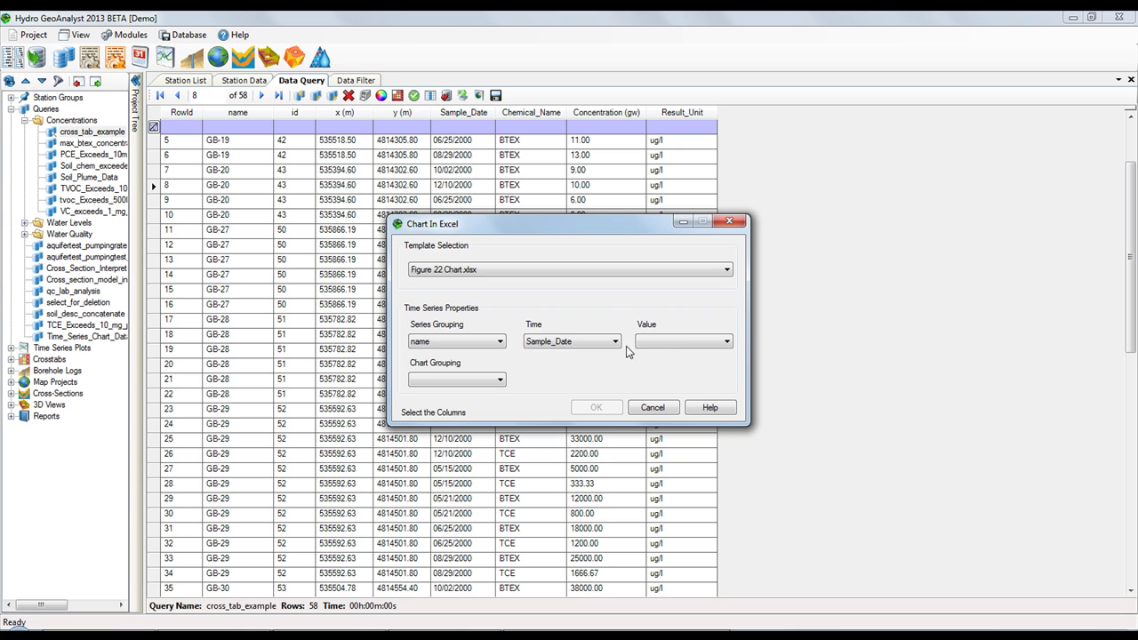
{"action": "left_click", "coordinate": [666, 345]}
{"action": "left_click", "coordinate": [669, 381]}
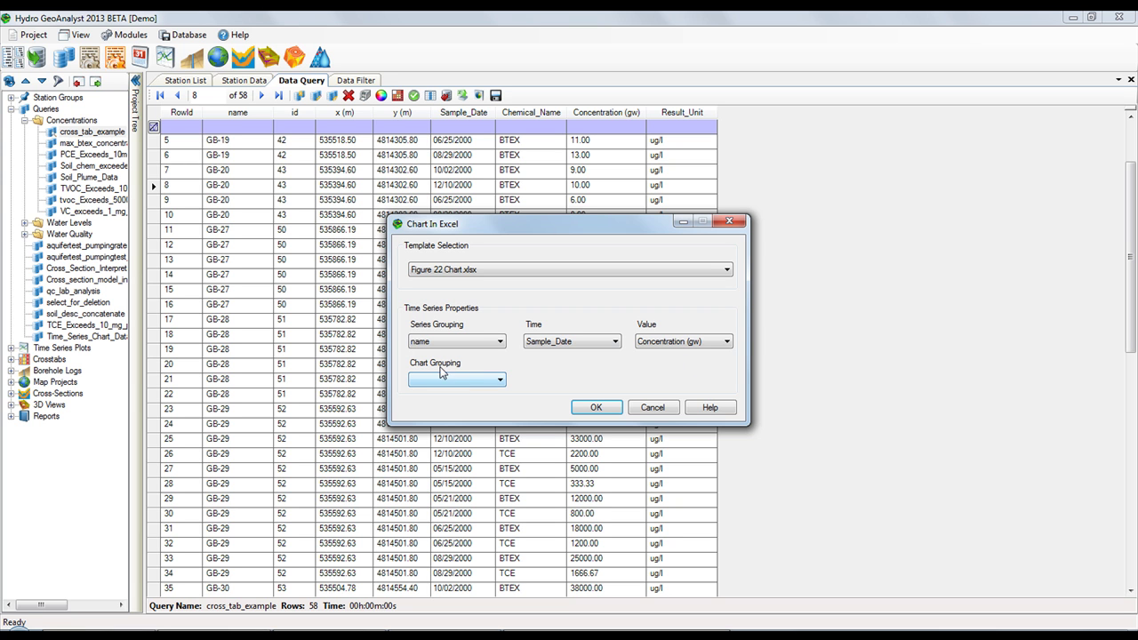
{"action": "left_click", "coordinate": [461, 388]}
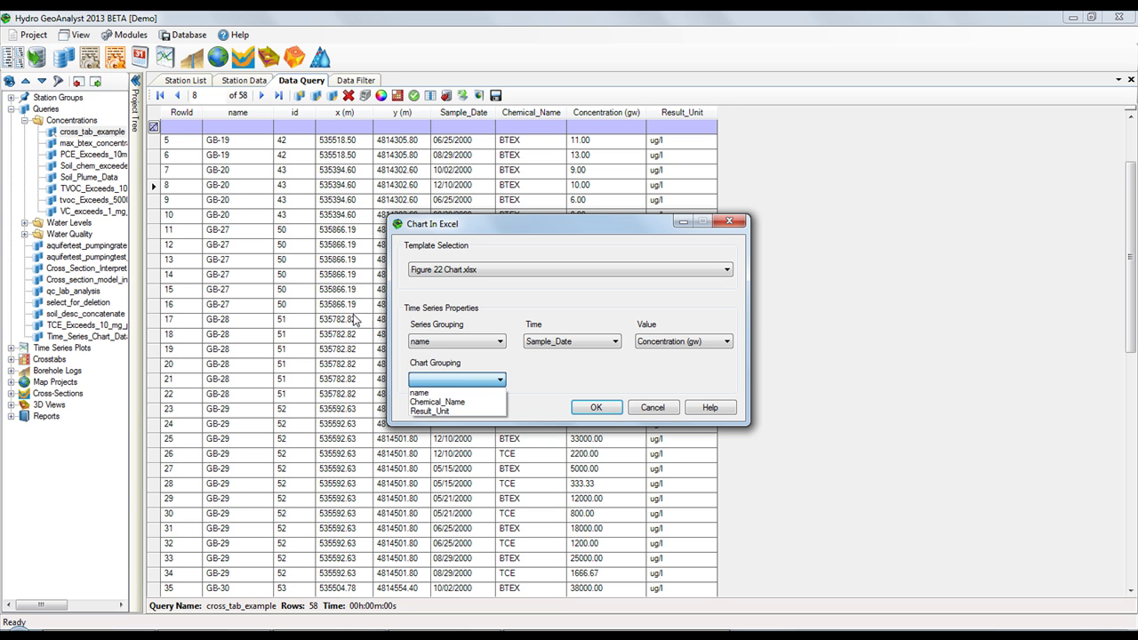
{"action": "left_click", "coordinate": [448, 402]}
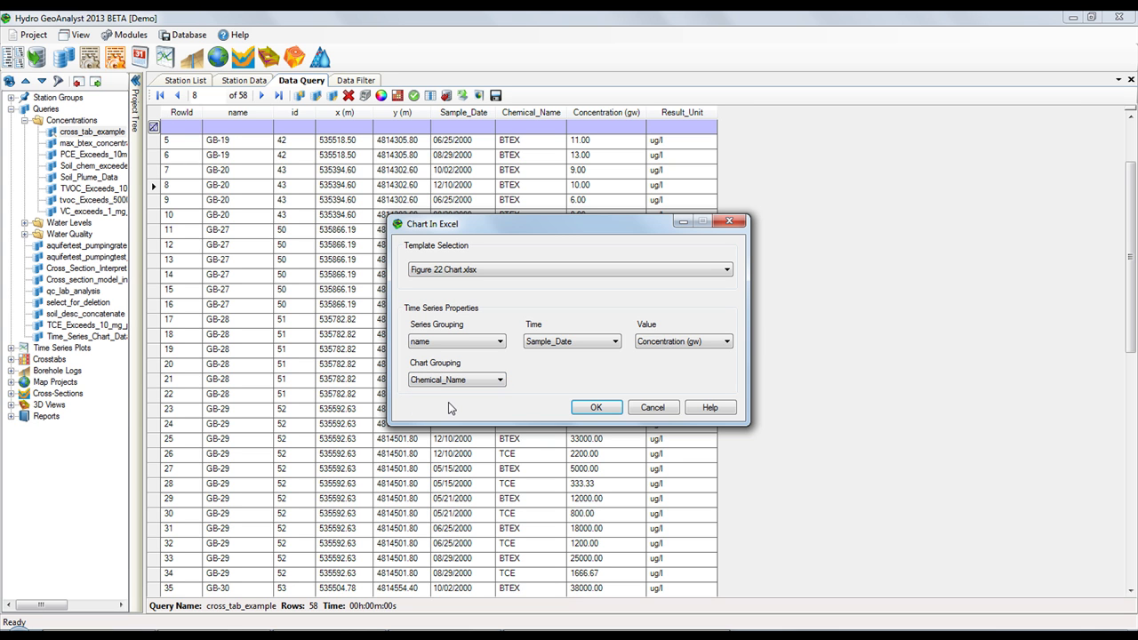
Generate the charts and review the zoomed-out BTEX and TCE time-series sheets.
{"action": "left_click", "coordinate": [596, 407]}
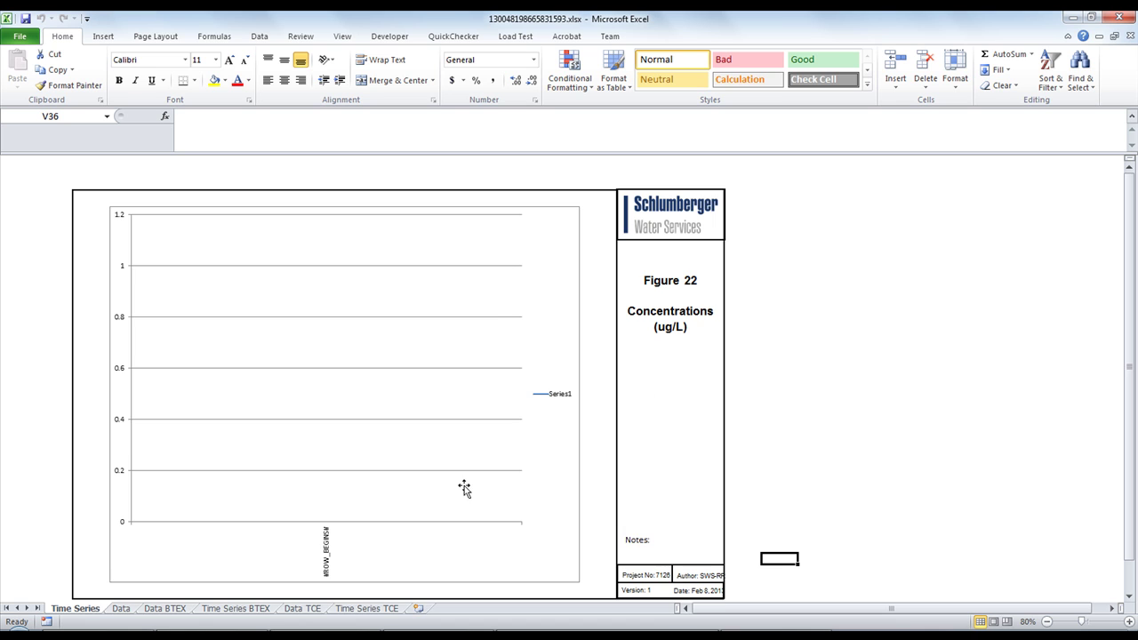
{"action": "left_click", "coordinate": [254, 611]}
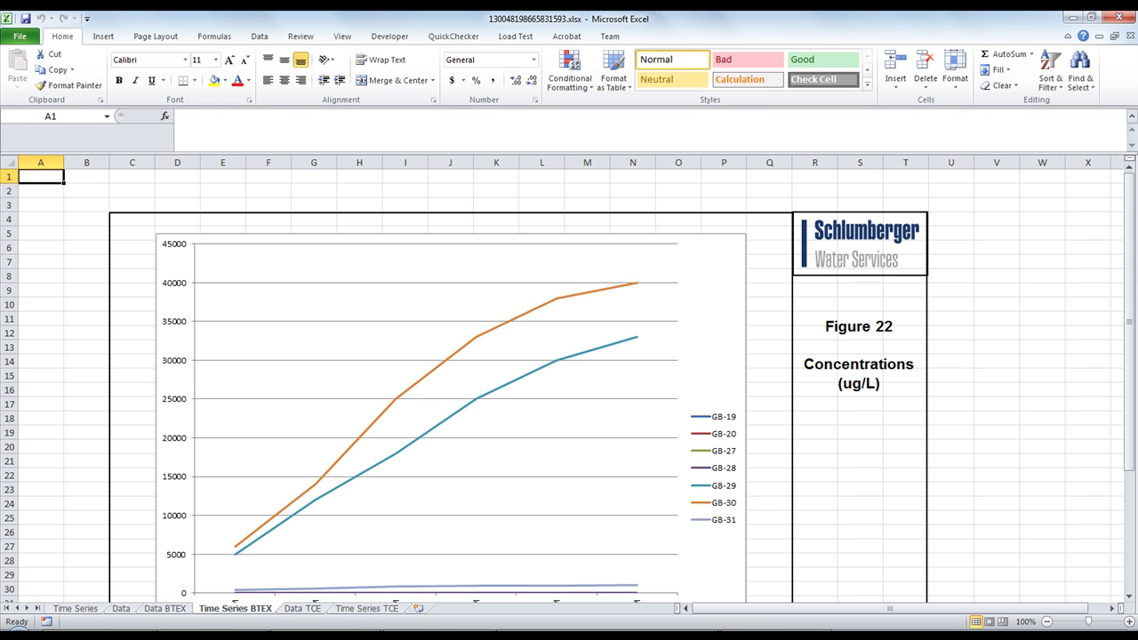
{"action": "left_click", "coordinate": [1048, 621]}
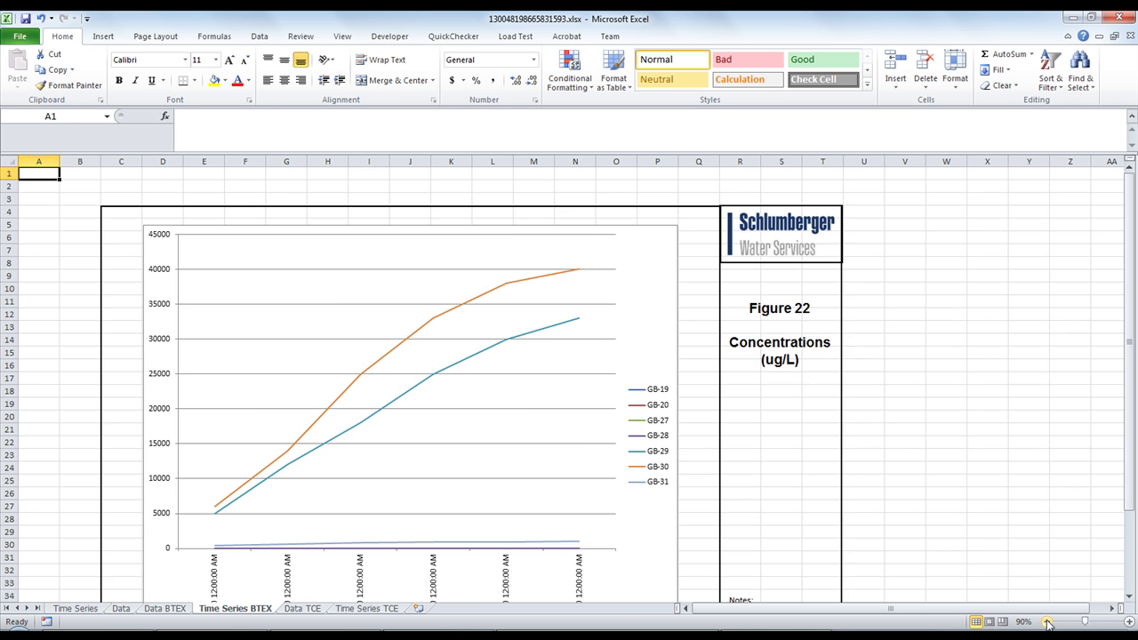
{"action": "left_click", "coordinate": [1048, 621]}
{"action": "left_click", "coordinate": [364, 610]}
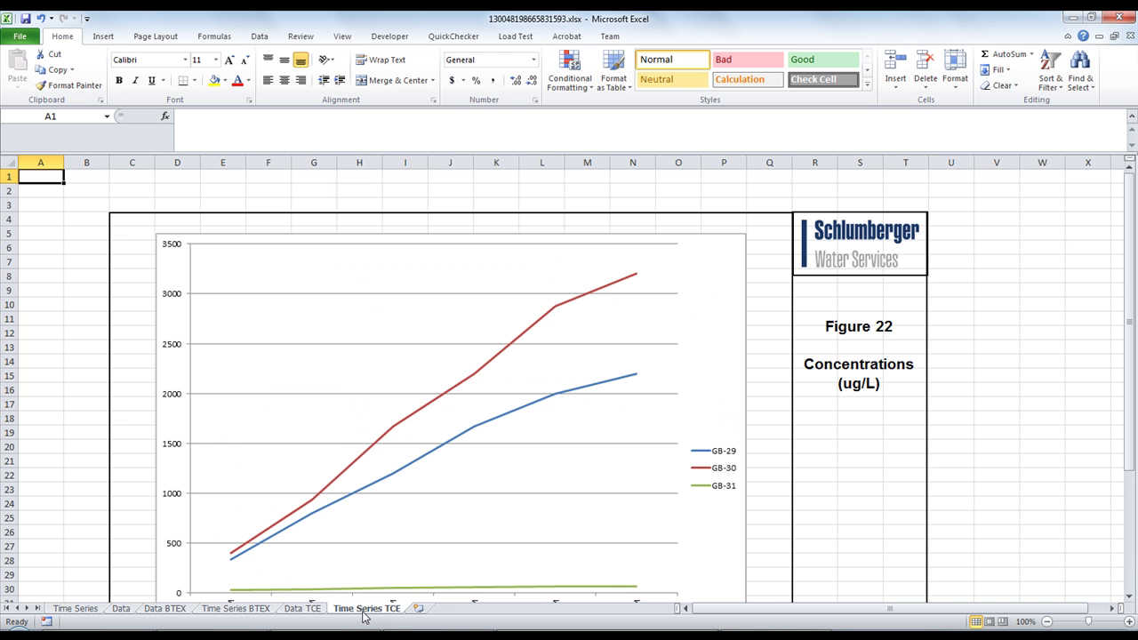
{"action": "left_click", "coordinate": [1048, 622]}
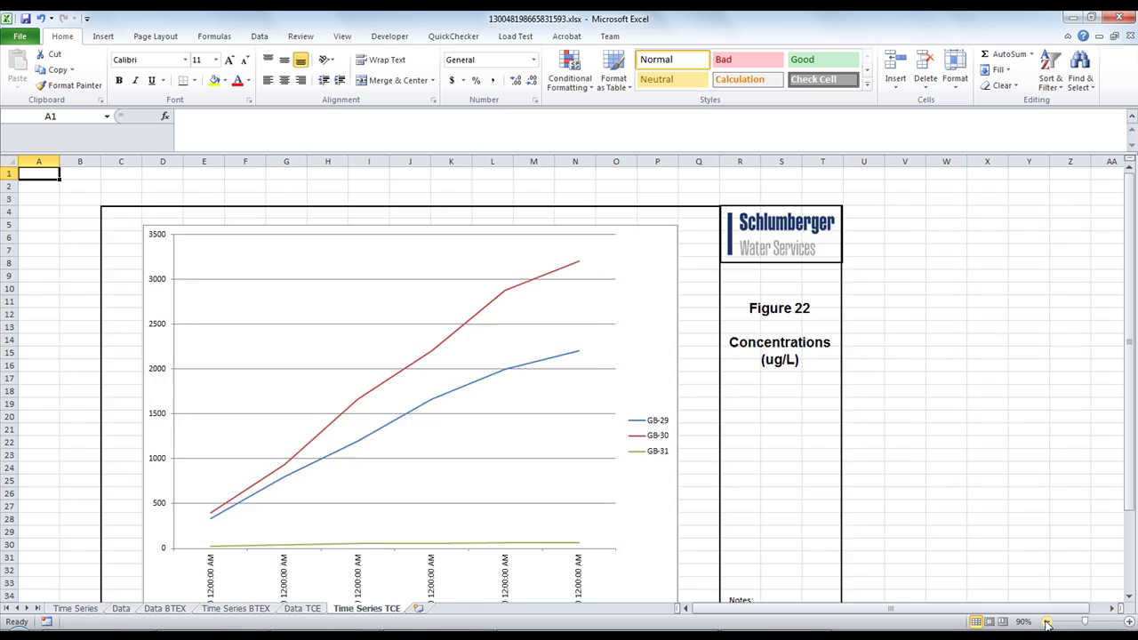
{"action": "left_click", "coordinate": [1048, 621]}
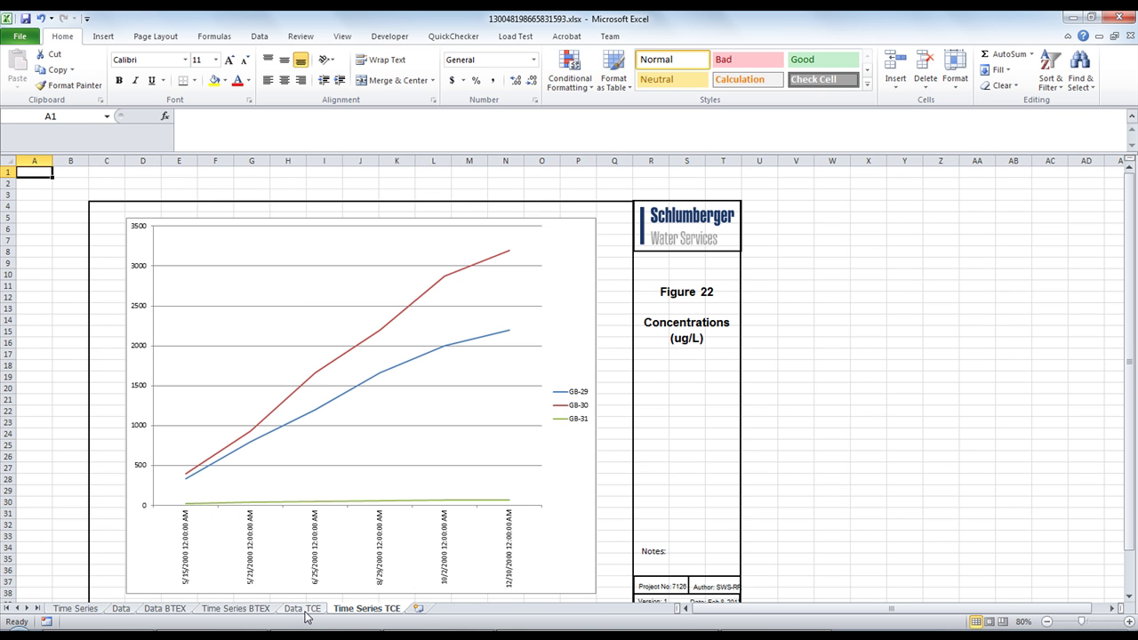
Add 'BTEX' and 'TCE' under Figure 22 in each sheet's title text box.
{"action": "left_click", "coordinate": [240, 613]}
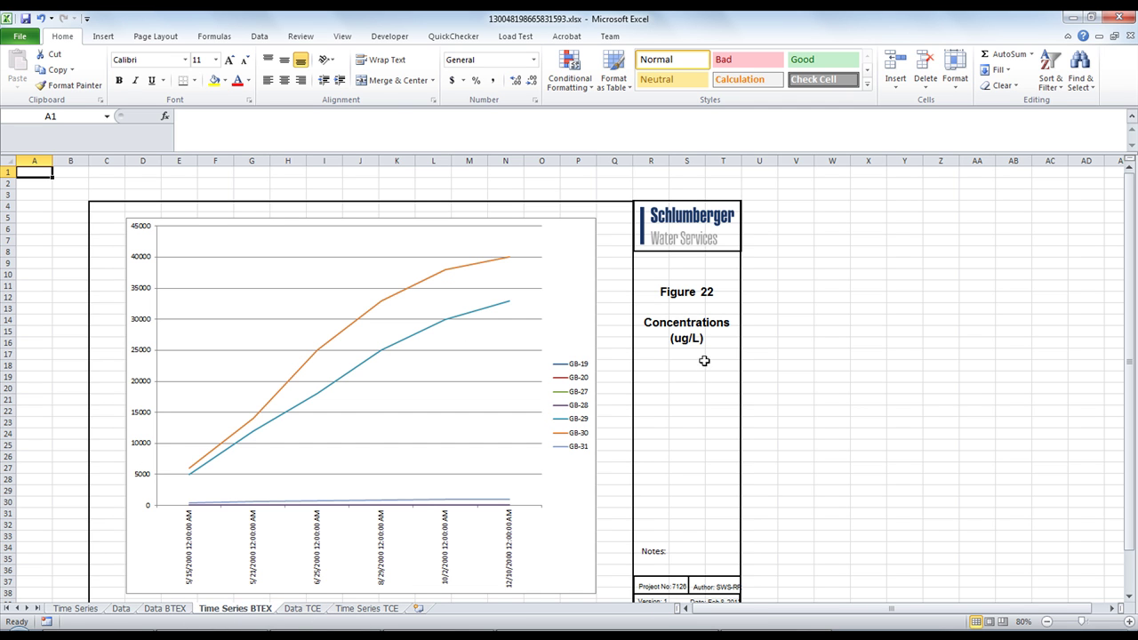
{"action": "left_click", "coordinate": [696, 311]}
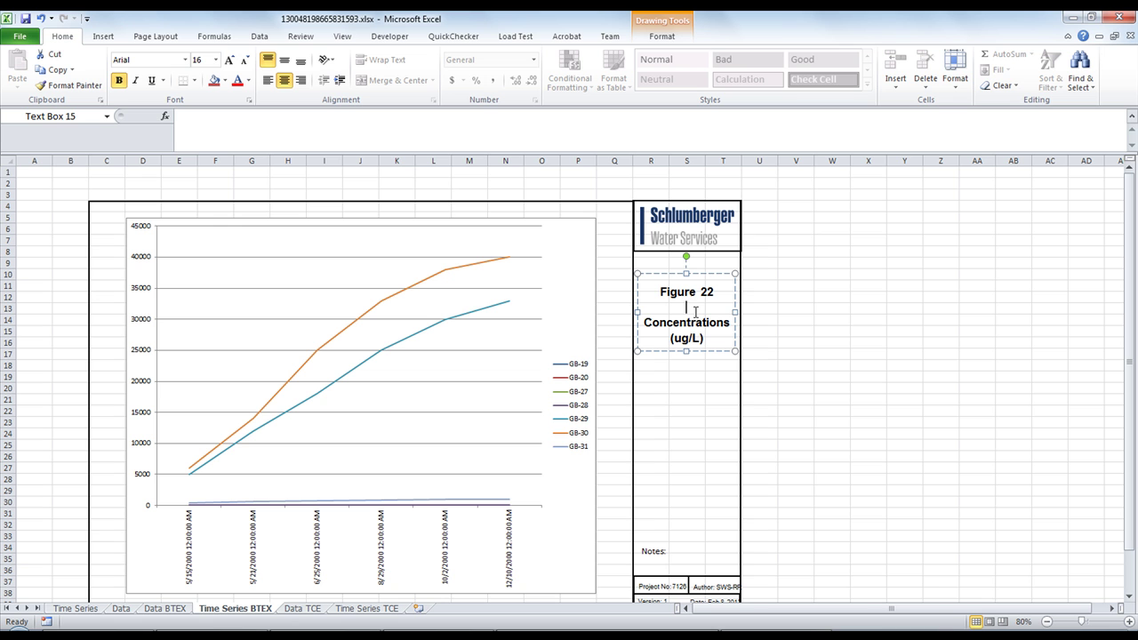
{"action": "type", "text": "BTEX"}
{"action": "left_click", "coordinate": [374, 608]}
{"action": "left_click", "coordinate": [686, 308]}
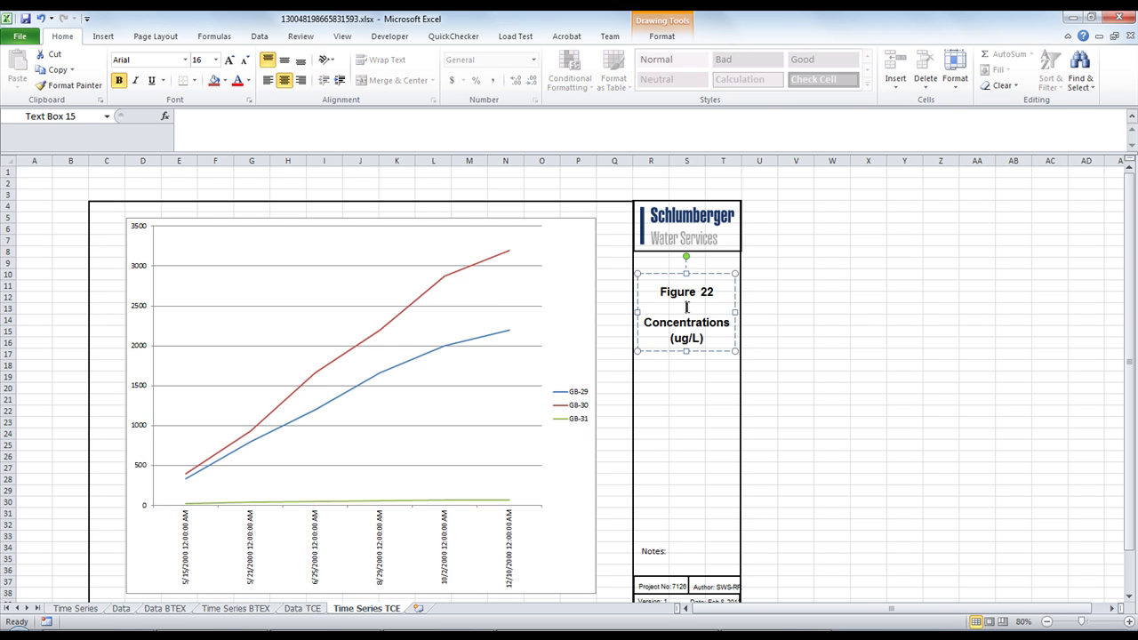
{"action": "type", "text": "TCE"}
{"action": "left_click", "coordinate": [248, 611]}
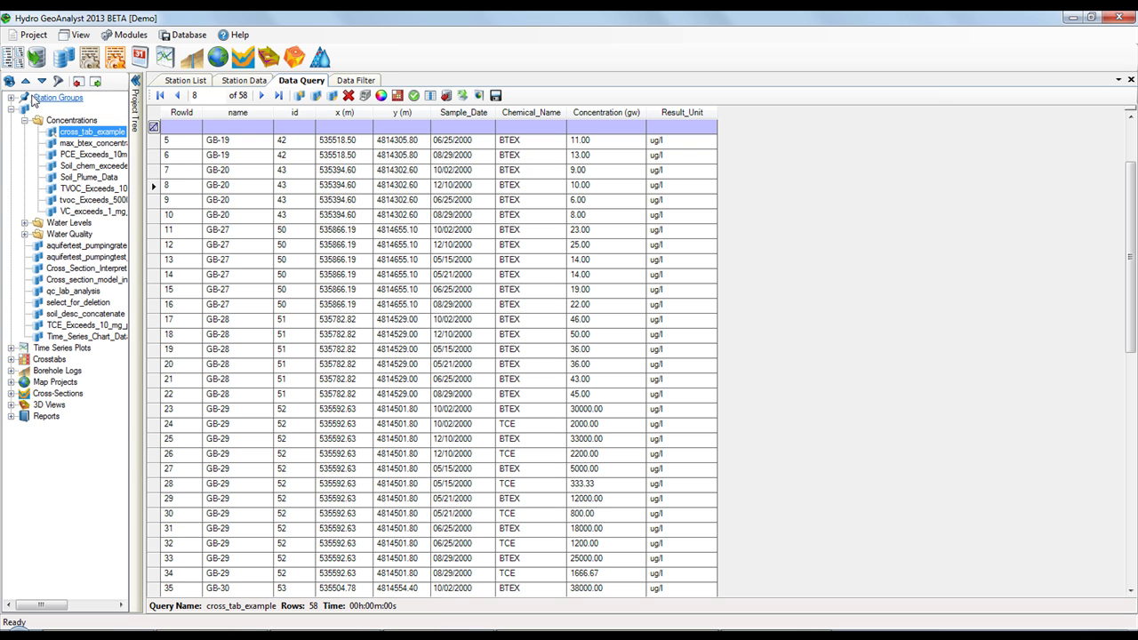
Open Project > HGA Settings to view Templates Location D:\Documents\Hydro GeoAnalyst\Templates.
{"action": "left_click", "coordinate": [33, 35]}
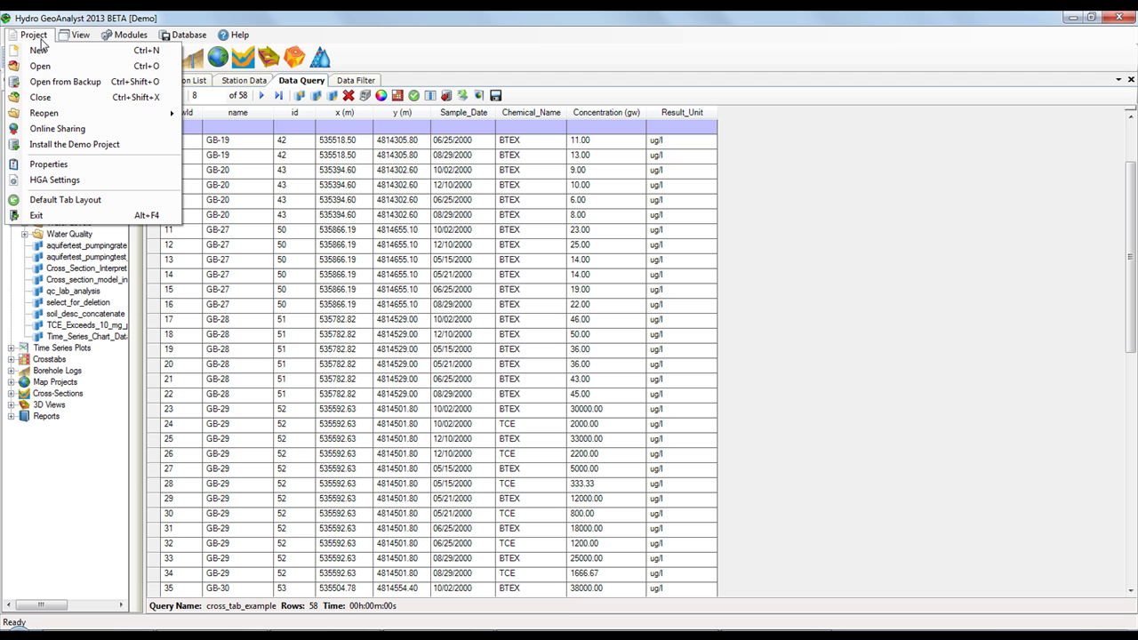
{"action": "left_click", "coordinate": [94, 181]}
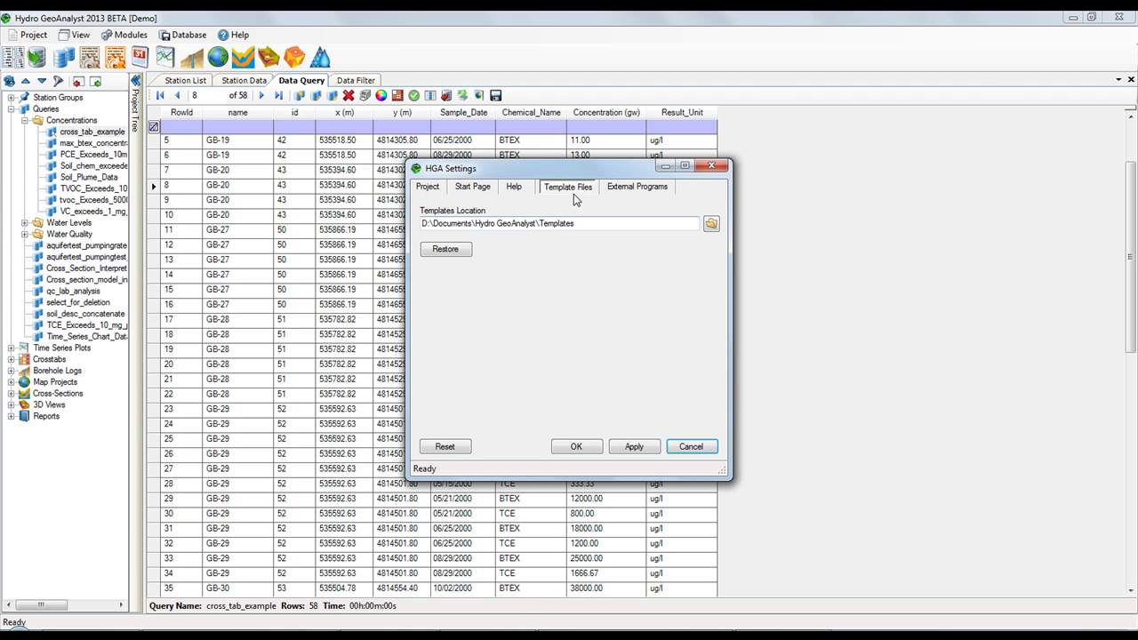